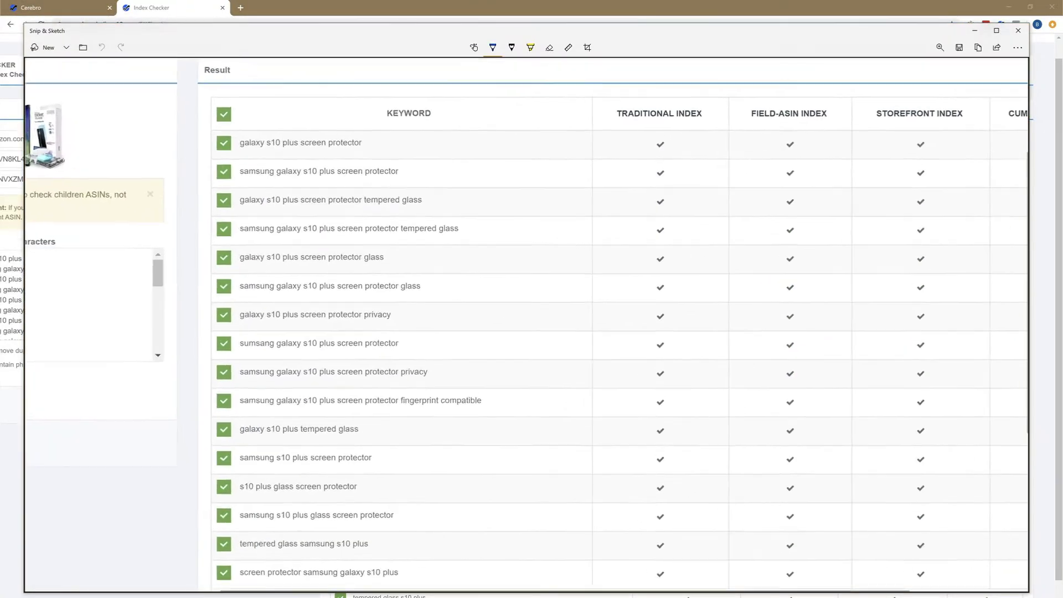
Circle the CUMULATIVE header and stroke the Traditional, Field-ASIN and Storefront Index headers in blue
drag(947, 106, 934, 101)
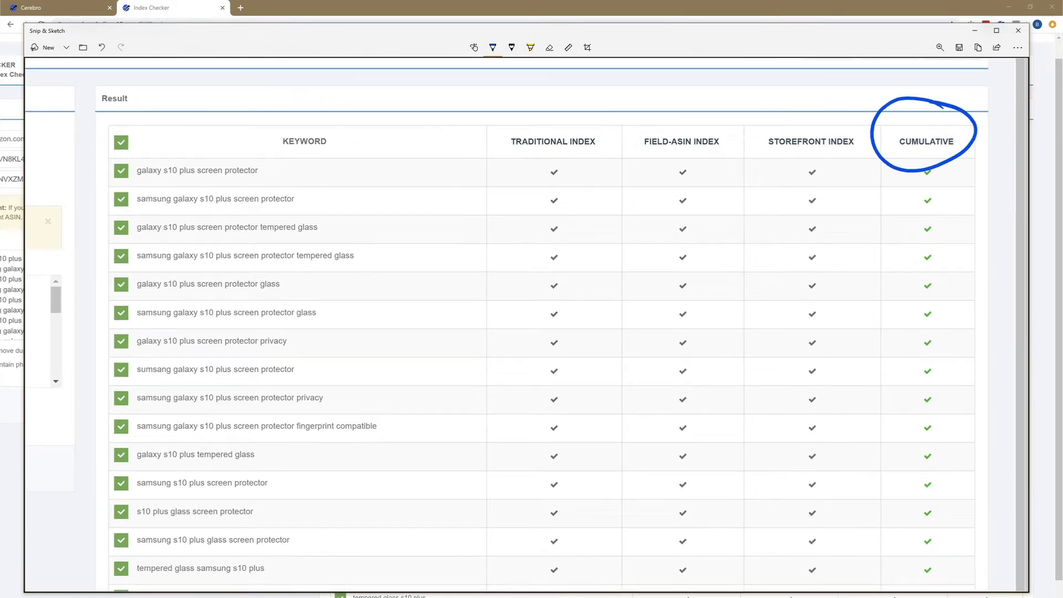
drag(579, 85, 571, 130)
drag(703, 78, 695, 123)
drag(798, 82, 793, 125)
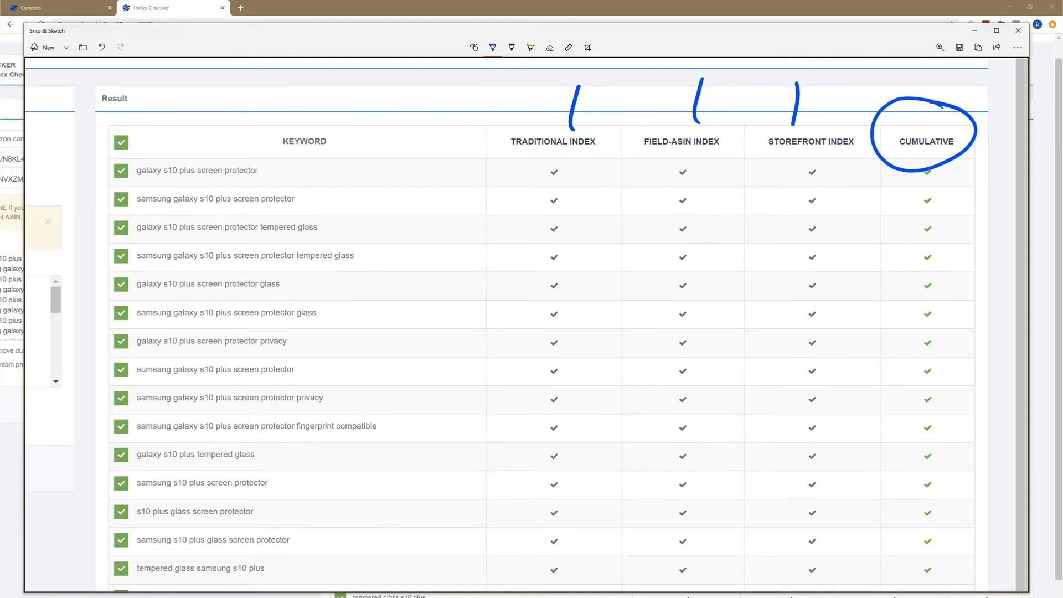
Check the first Traditional tick, circle the first Cumulative tick, and note check, dash, 'no' beside Cumulative
drag(550, 164, 595, 152)
mouse_move(942, 152)
mouse_down()
mouse_move(914, 160)
mouse_move(936, 158)
mouse_move(918, 150)
mouse_up()
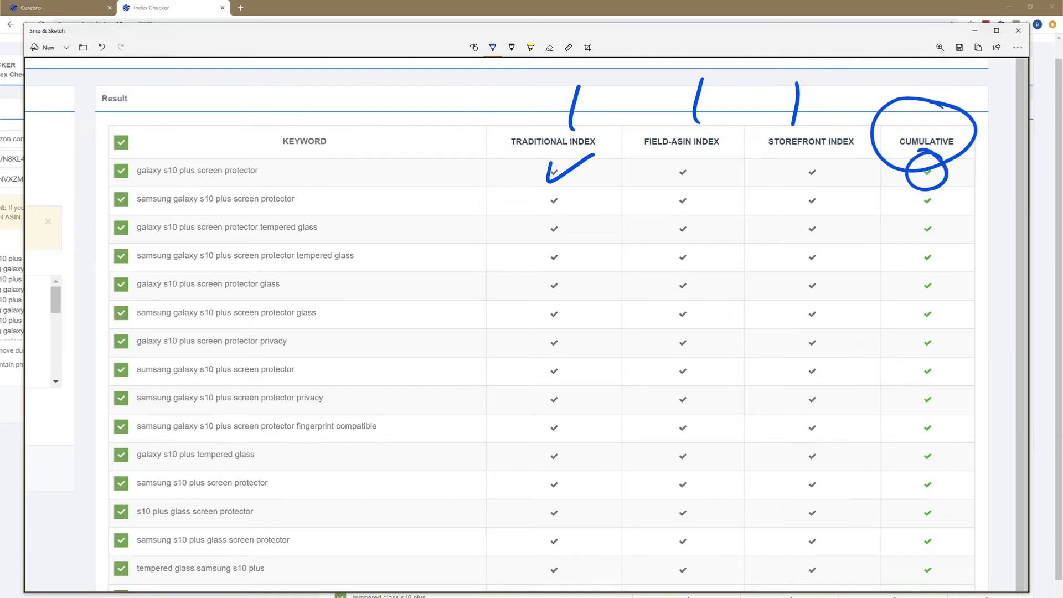
drag(962, 168, 988, 161)
mouse_move(948, 204)
mouse_down()
mouse_move(994, 211)
mouse_move(1002, 200)
mouse_up()
drag(953, 237, 983, 230)
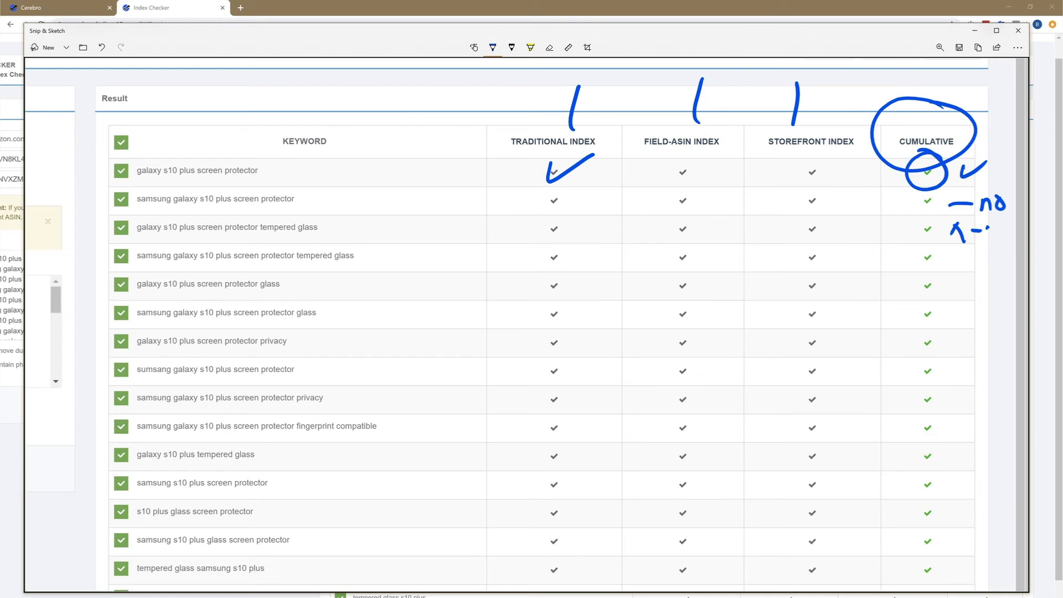
Loop around the rows 3–8 ticks in the three index columns, then close the annotated snip
mouse_move(528, 229)
mouse_down()
mouse_move(531, 356)
mouse_move(553, 224)
mouse_up()
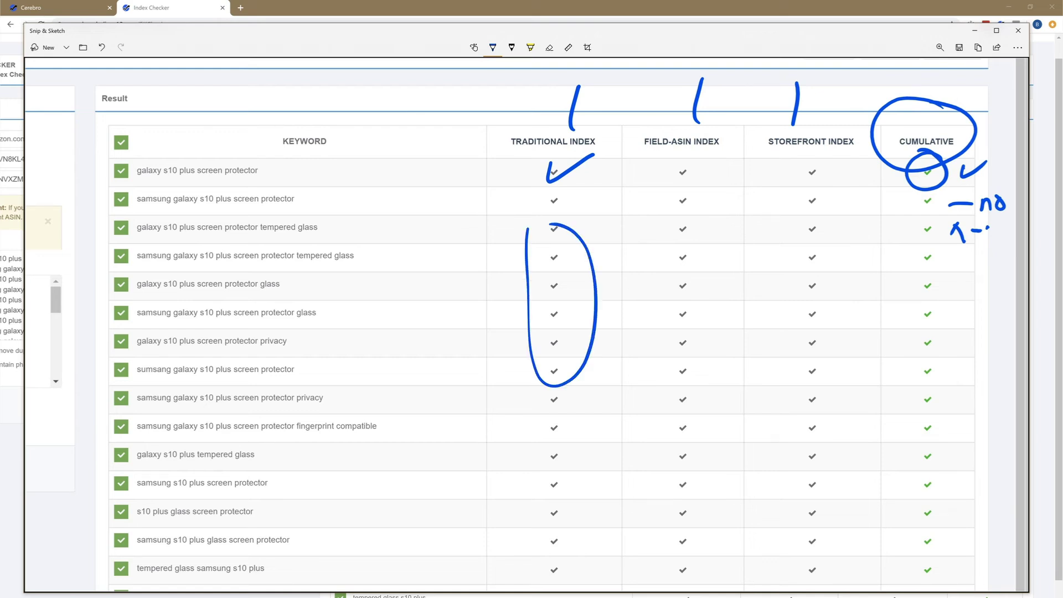
drag(641, 210, 646, 288)
mouse_move(649, 320)
mouse_down()
mouse_move(710, 219)
mouse_move(654, 224)
mouse_up()
mouse_move(772, 224)
mouse_down()
mouse_move(810, 336)
mouse_move(746, 226)
mouse_up()
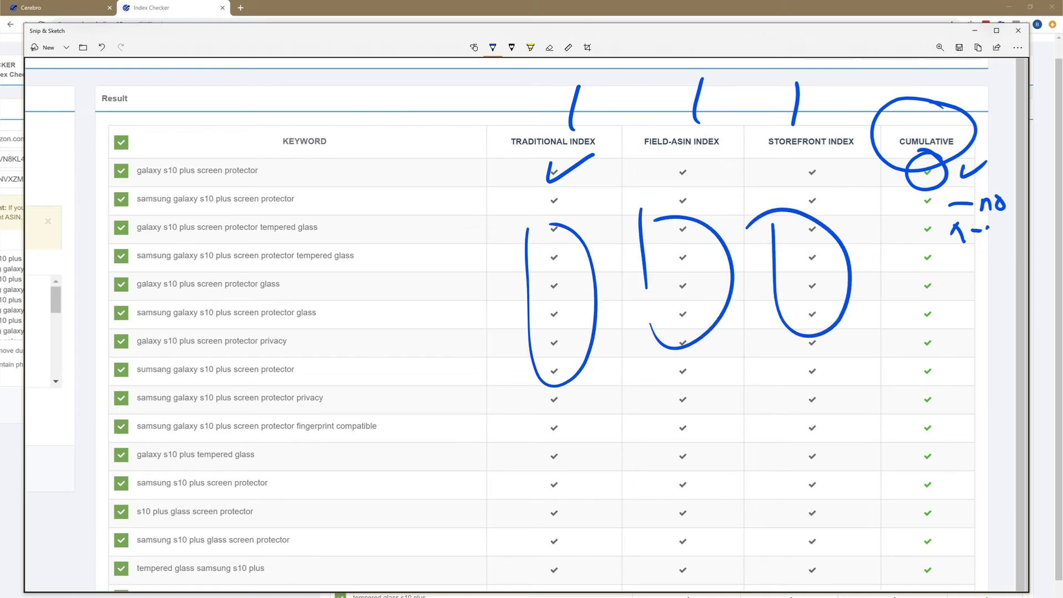
click(1018, 30)
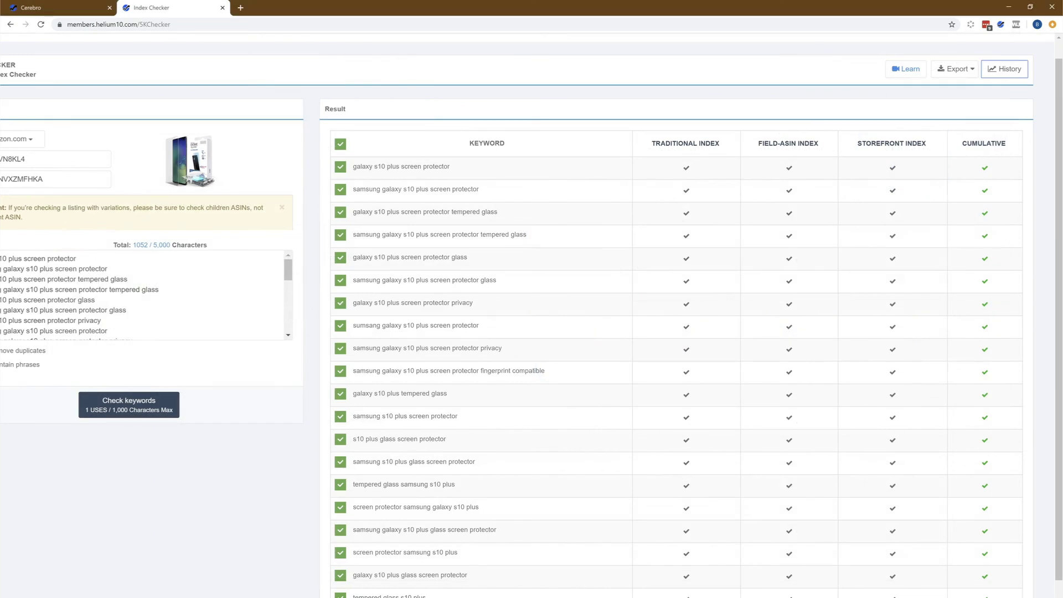